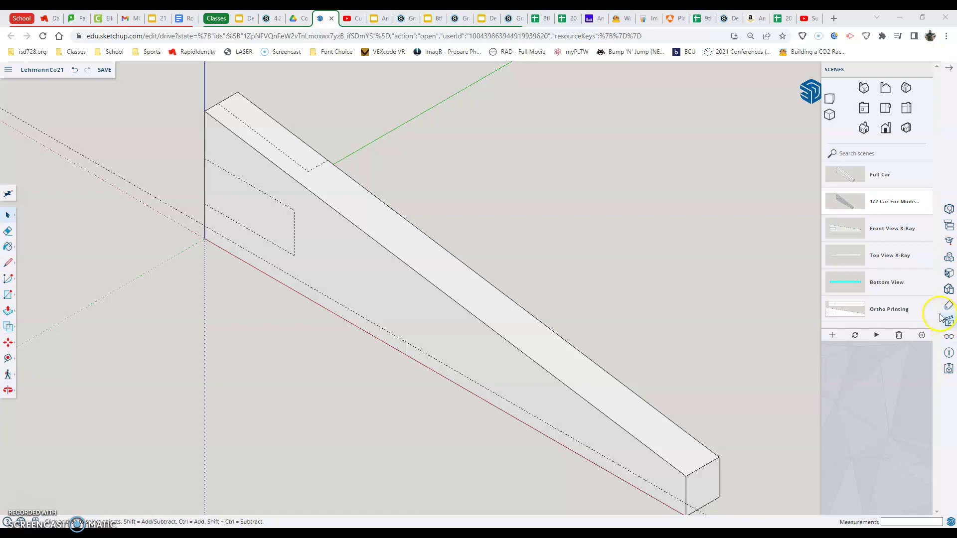
Open the scenes list and edit the Full Car scene's name in place
left_click(950, 324)
double_click(872, 175)
key("Return")
scroll(486, 320, "down", 2)
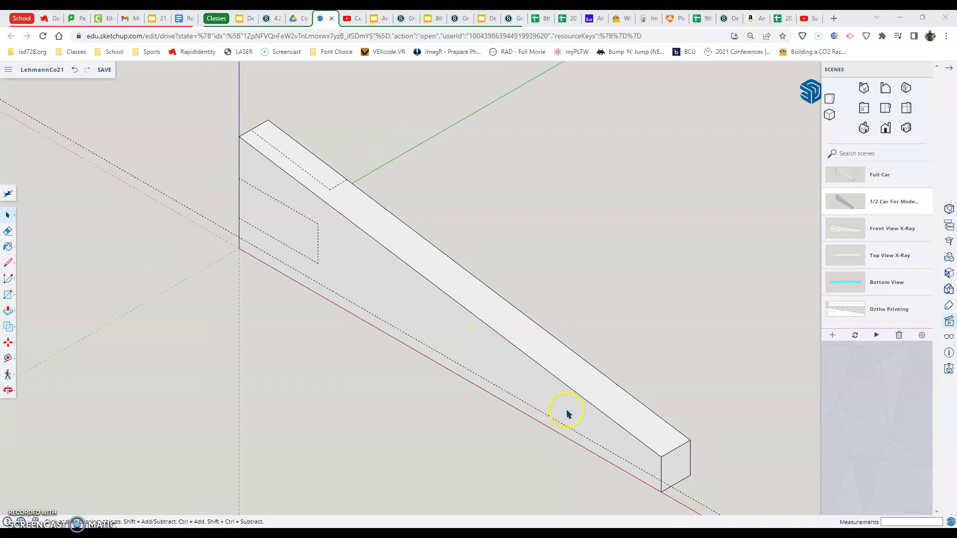
scroll(573, 413, "up", 4)
scroll(562, 402, "down", 1)
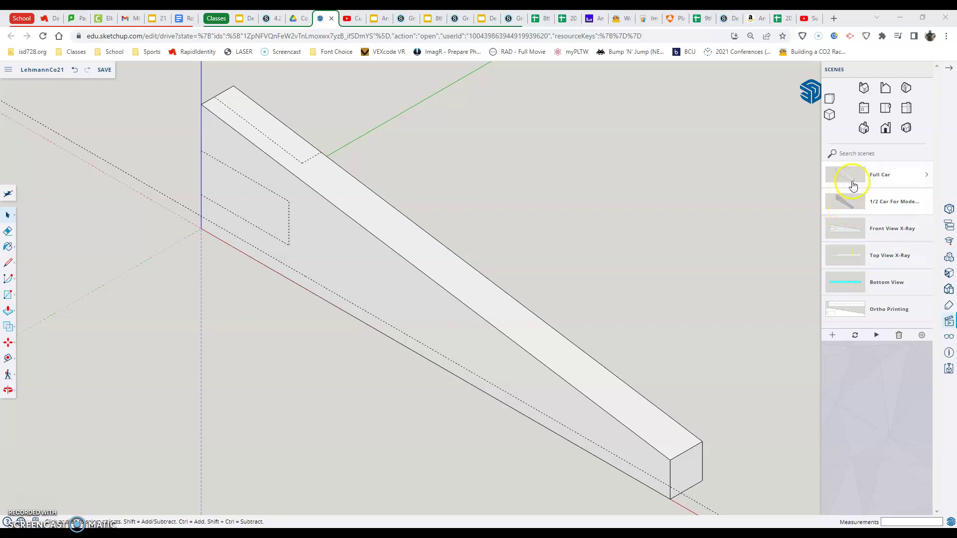
Go to the Full Car scene and open the car body component for editing
left_click(851, 181)
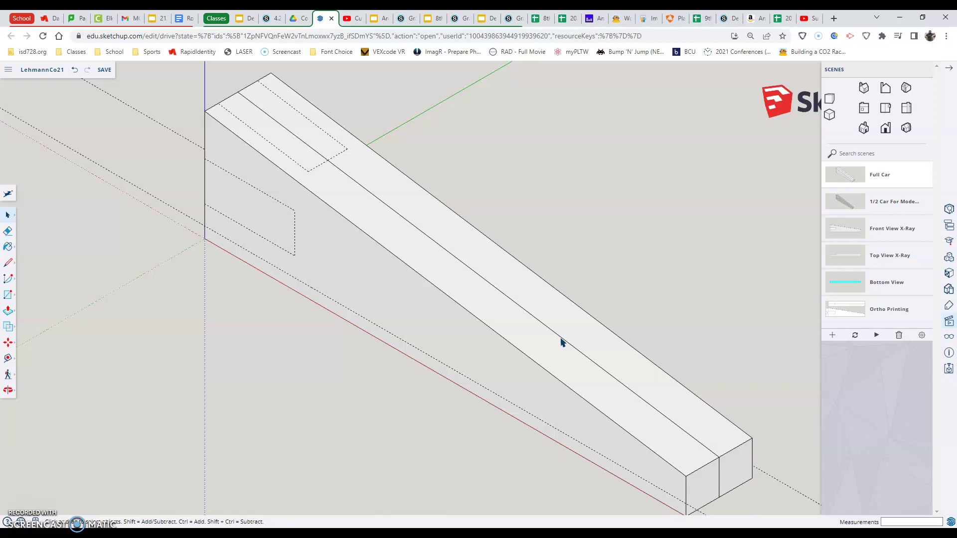
left_click(17, 219)
right_click(411, 296)
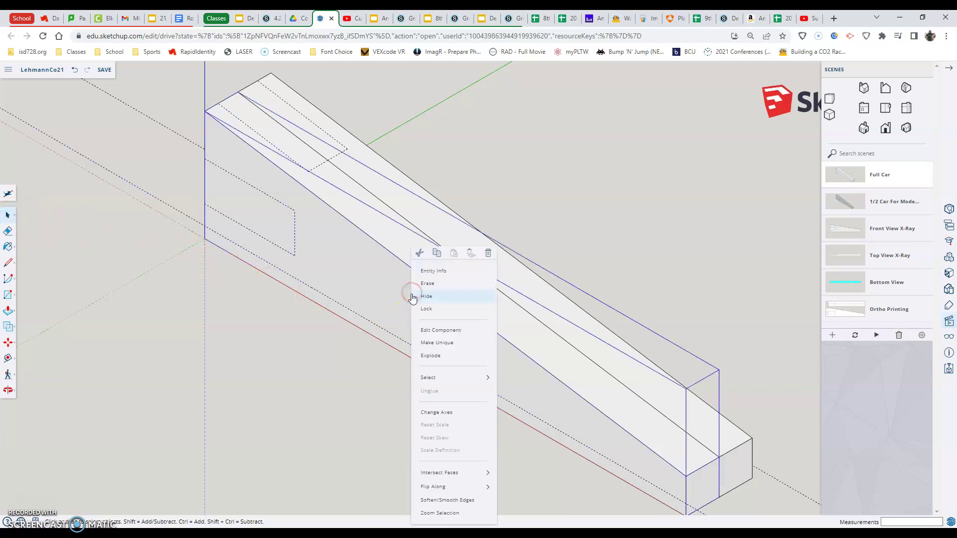
left_click(437, 331)
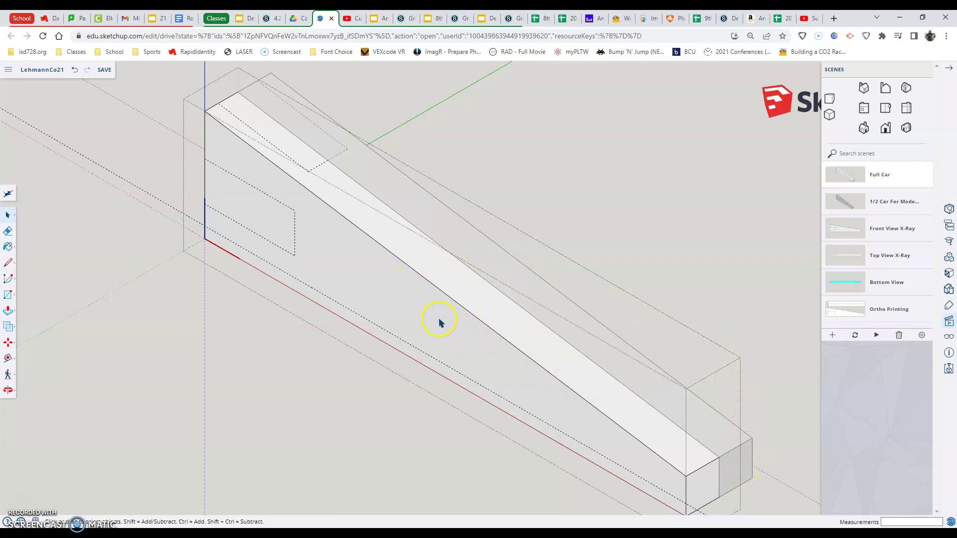
left_click(8, 263)
left_click(28, 255)
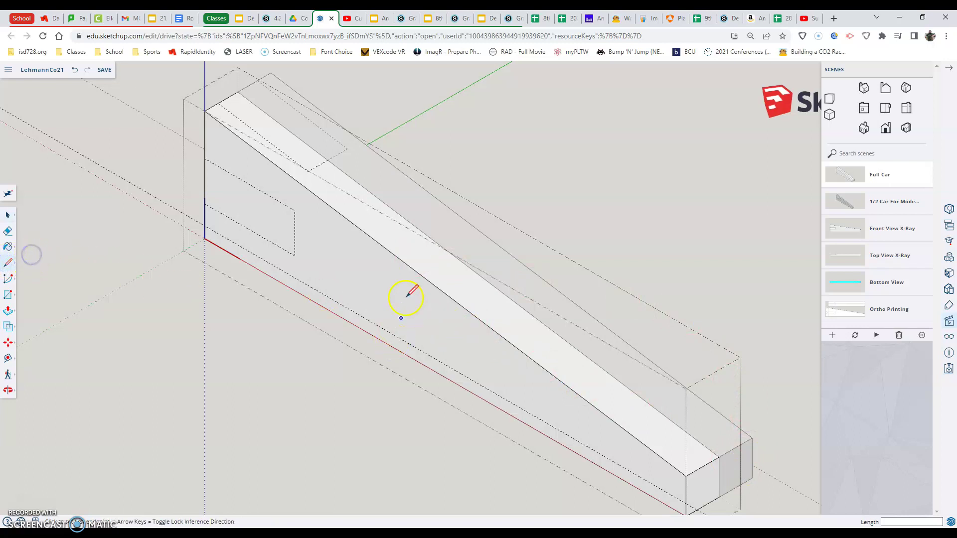
left_click(391, 252)
left_click(413, 307)
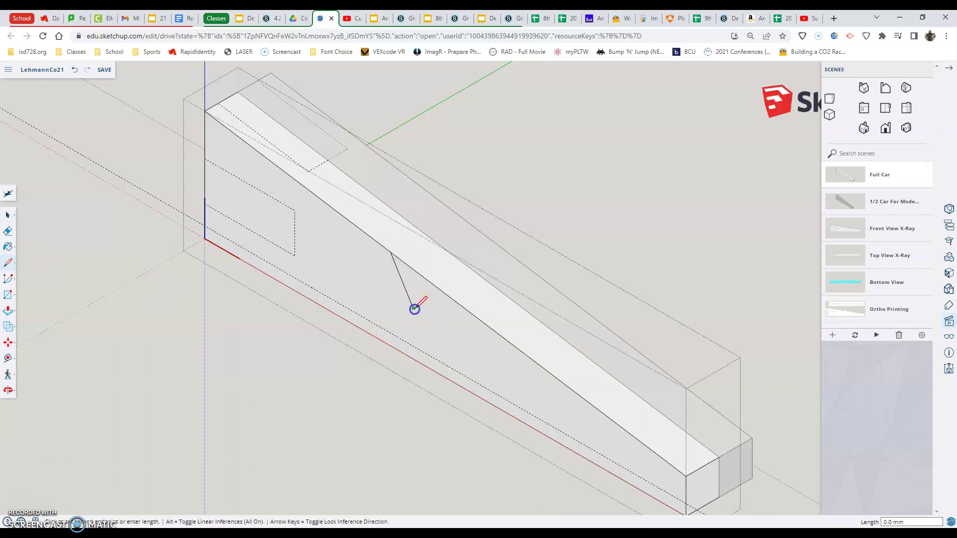
left_click(518, 349)
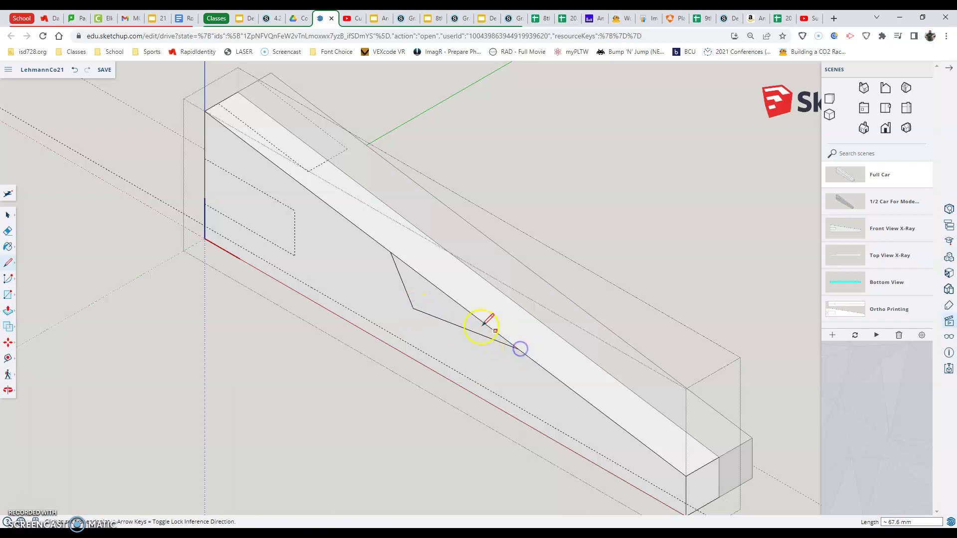
left_click(8, 311)
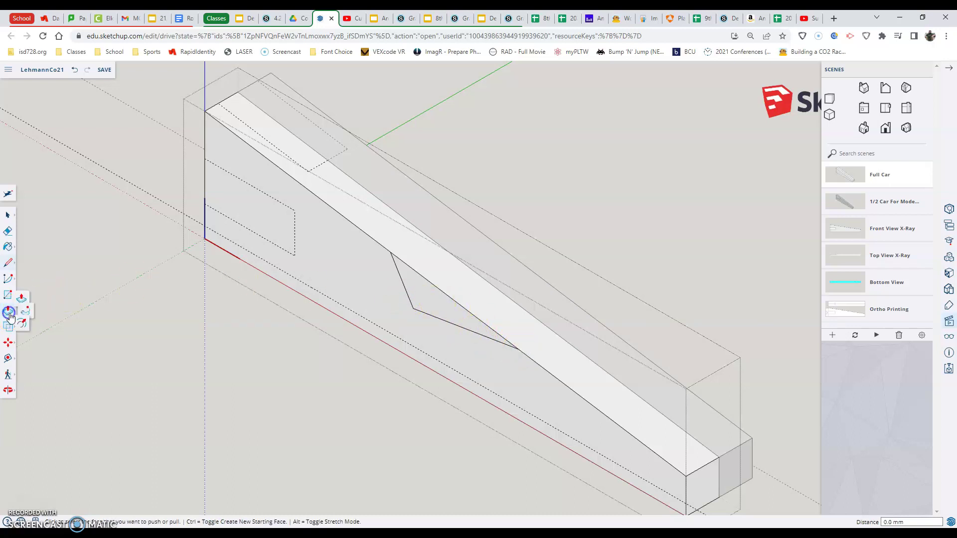
left_click(438, 314)
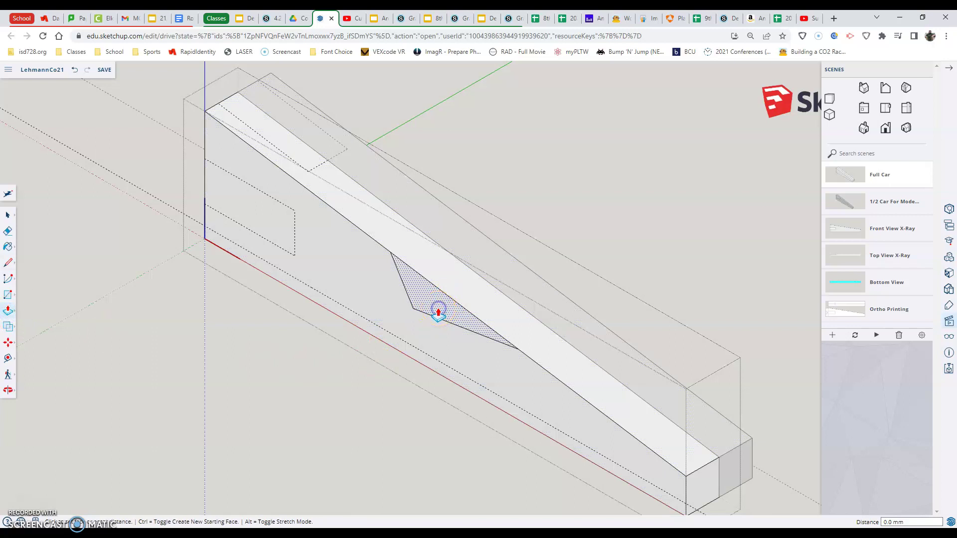
left_click(456, 298)
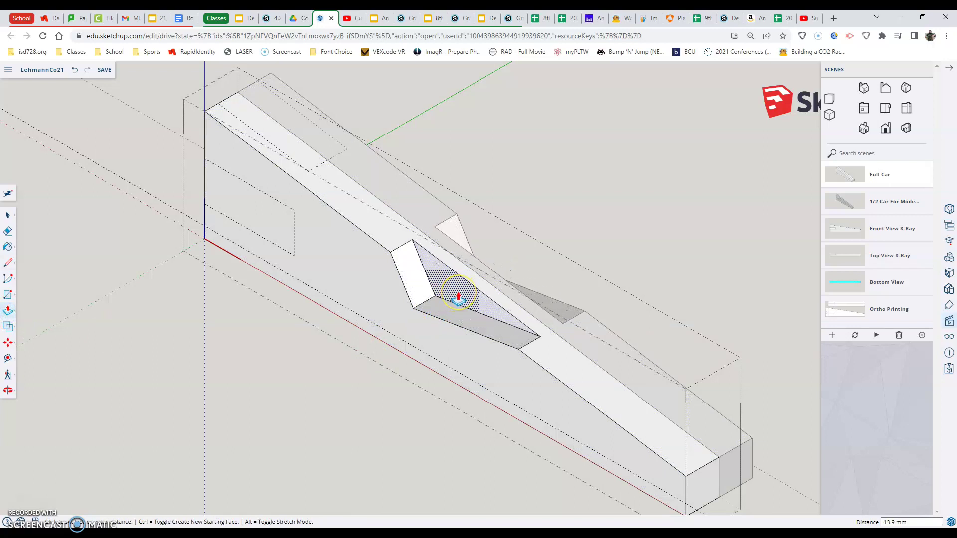
left_click(470, 282)
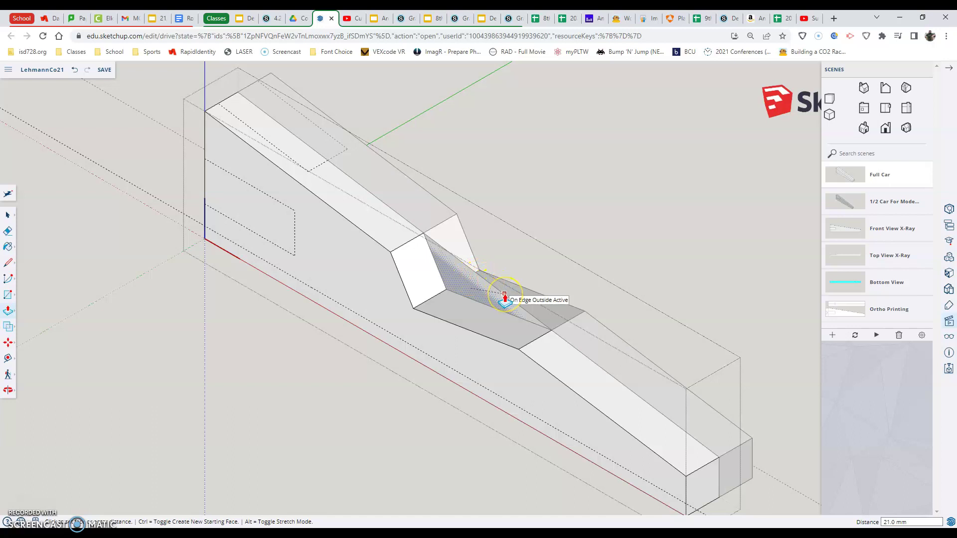
key("Escape")
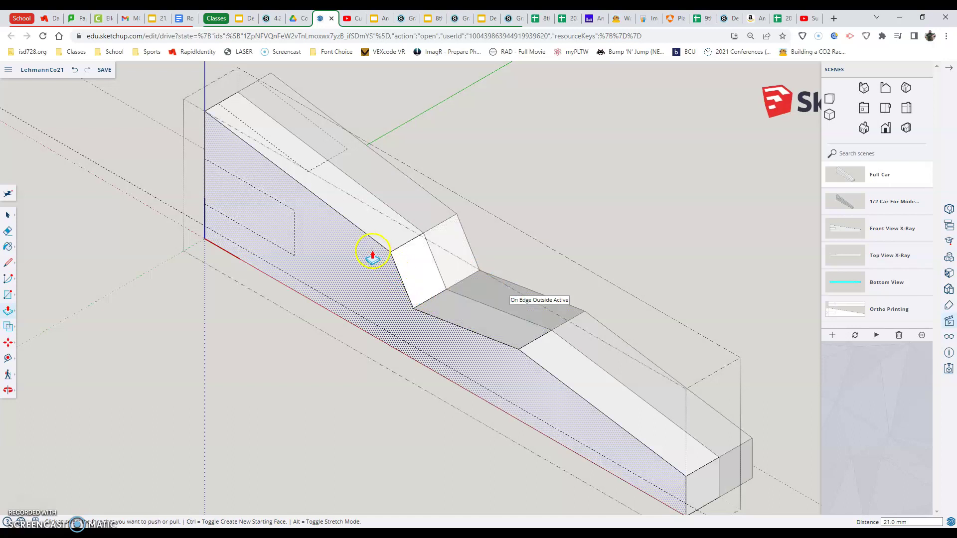
key("ctrl+z")
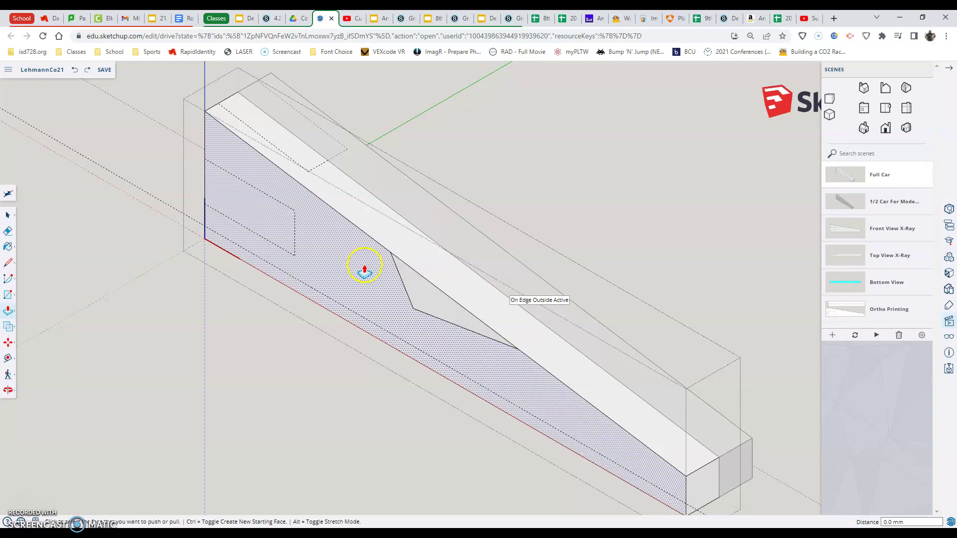
key("ctrl+z")
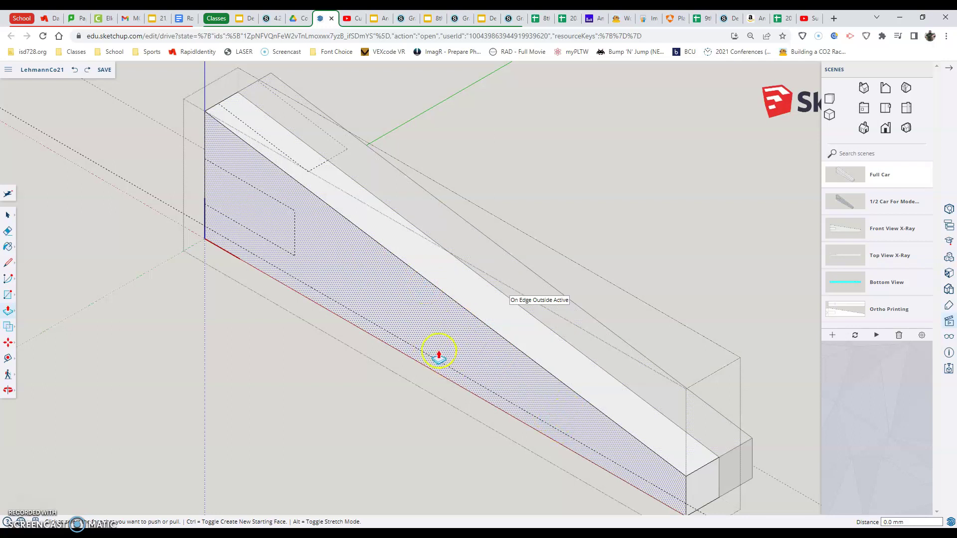
Exit the car body component, reopen it for editing, then exit it again
left_click(8, 216)
left_click(124, 320)
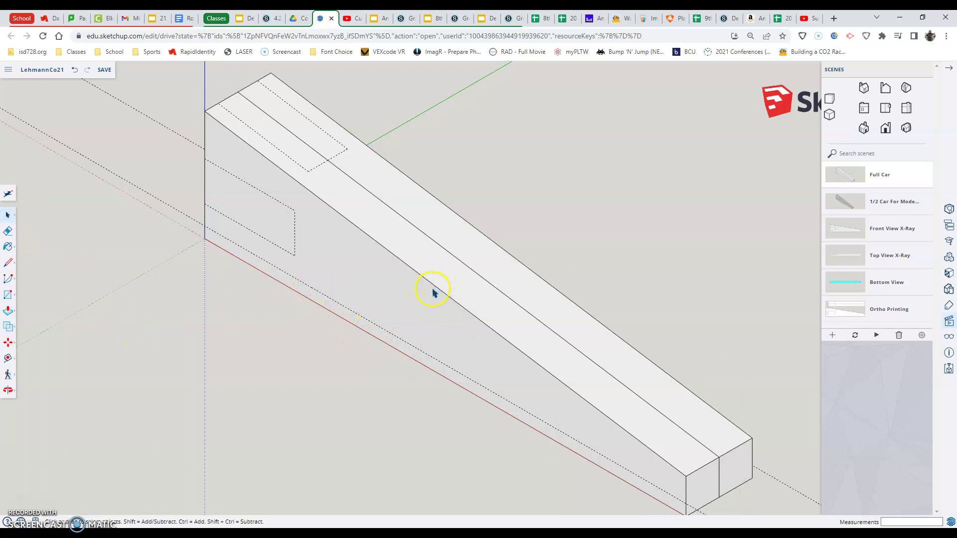
right_click(417, 317)
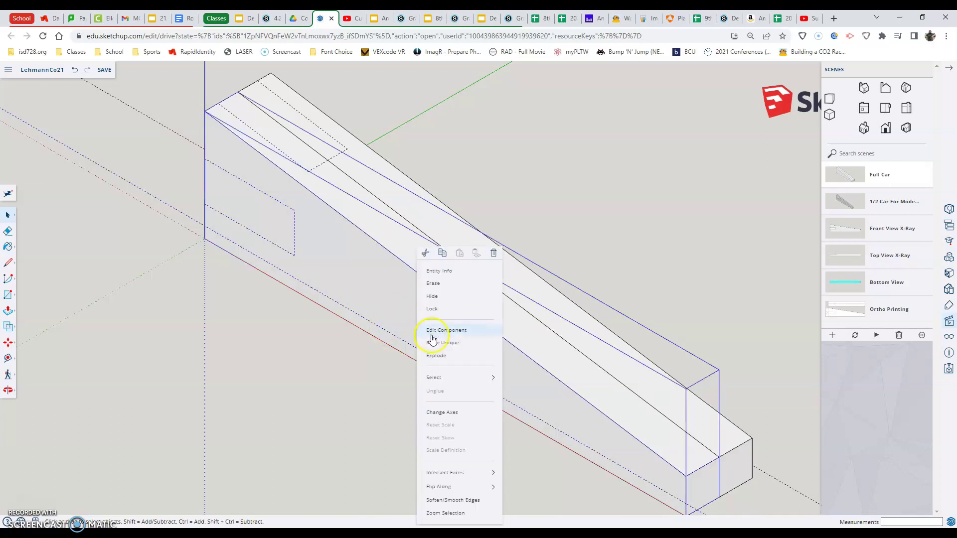
left_click(384, 351)
double_click(410, 311)
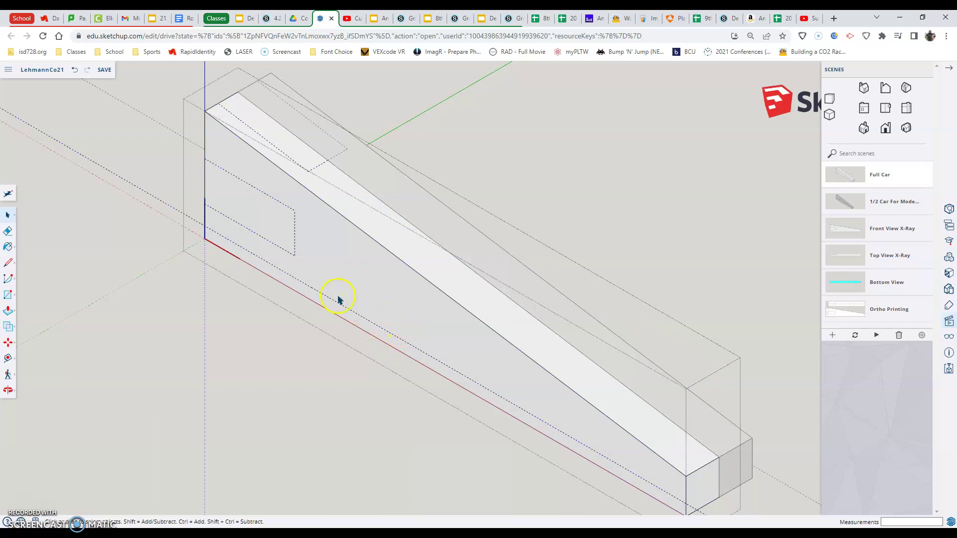
left_click(342, 378)
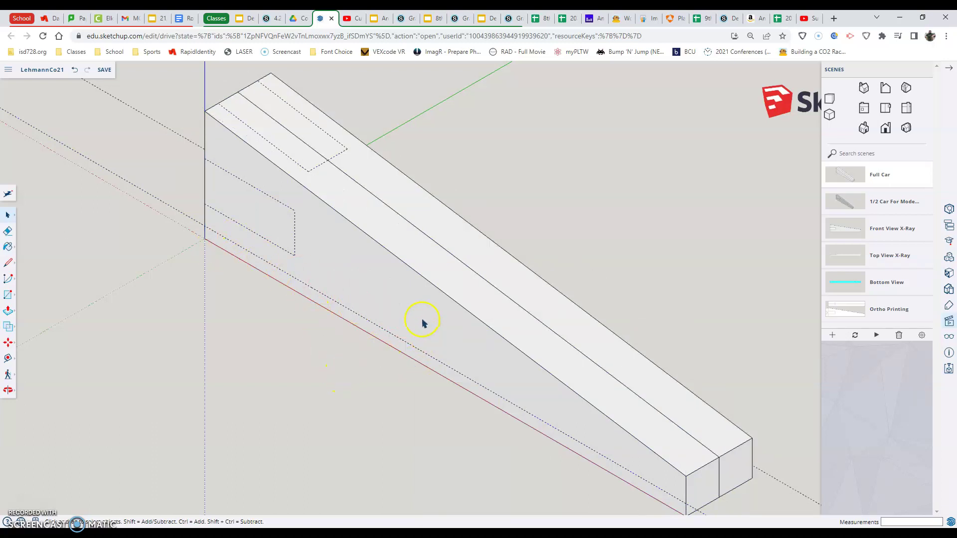
Dismiss the car component's context menu and show the 1/2 Car For Modeling scene
right_click(418, 318)
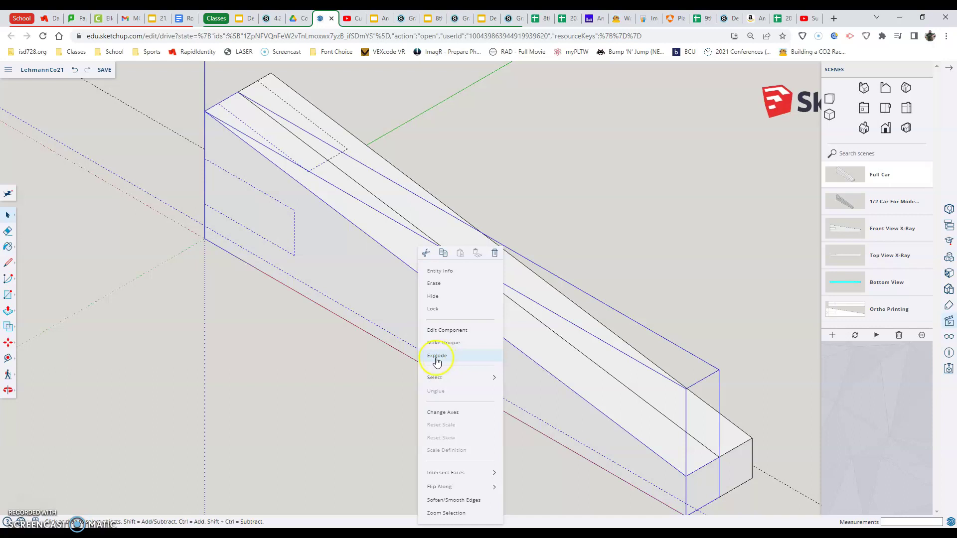
left_click(388, 375)
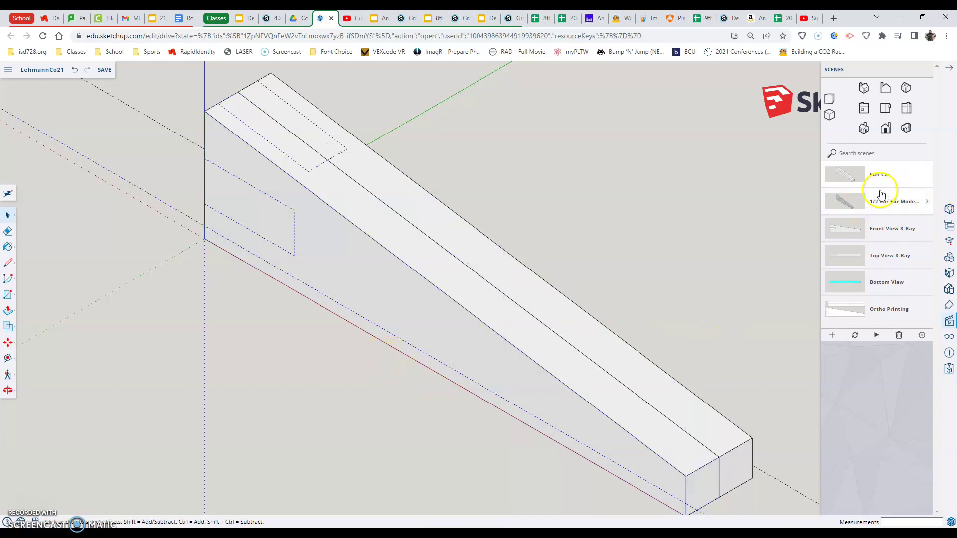
left_click(855, 208)
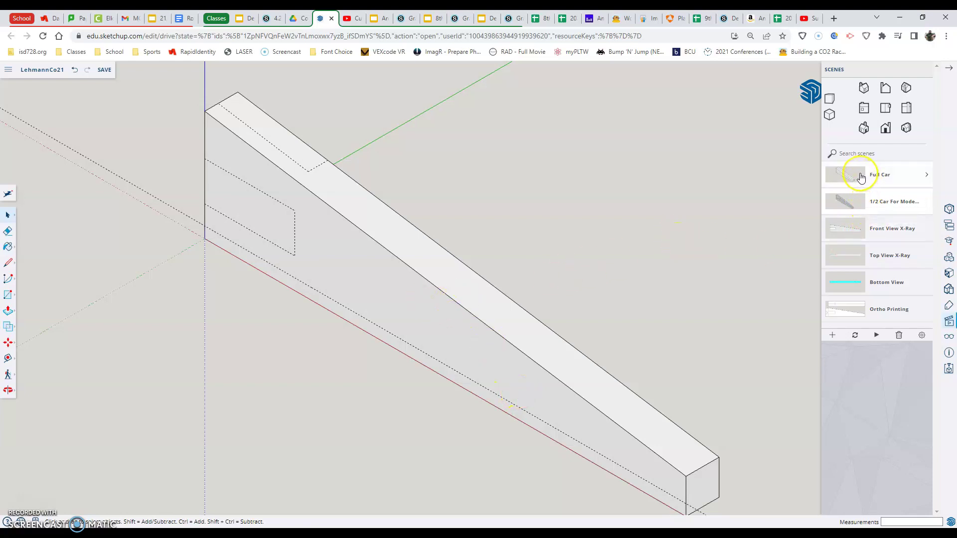
Step through the Full Car and Front View X-Ray scenes, ending on Top View X-Ray
left_click(859, 178)
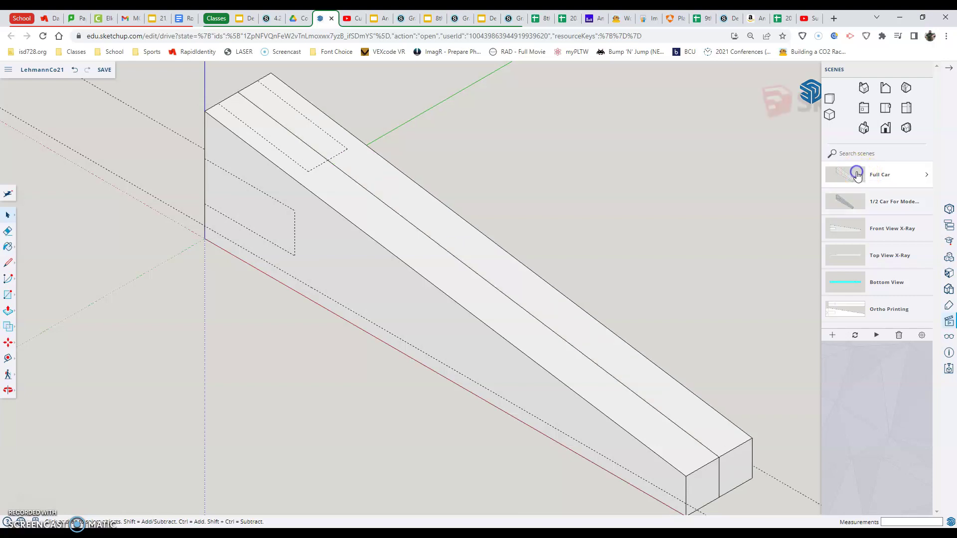
left_click(862, 232)
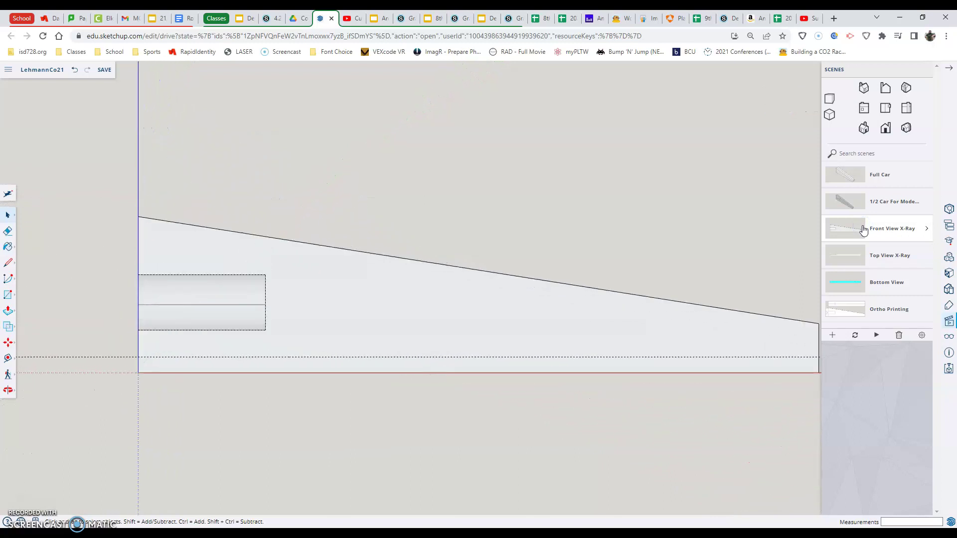
scroll(544, 301, "down", 1)
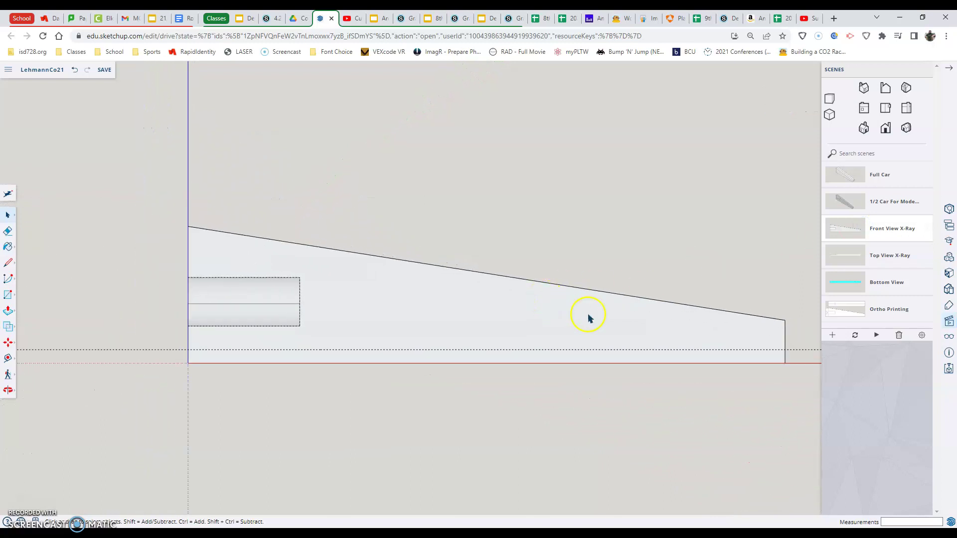
scroll(748, 343, "up", 1)
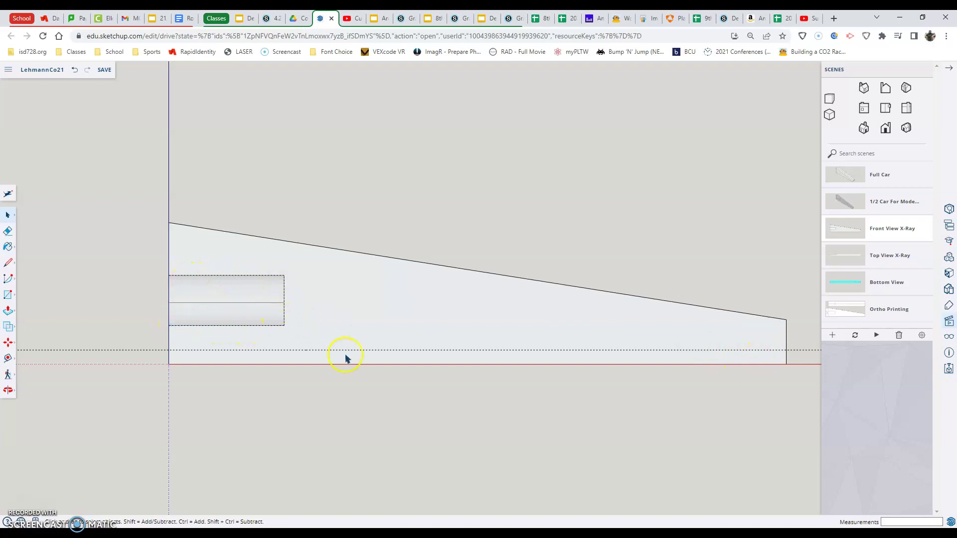
left_click(852, 256)
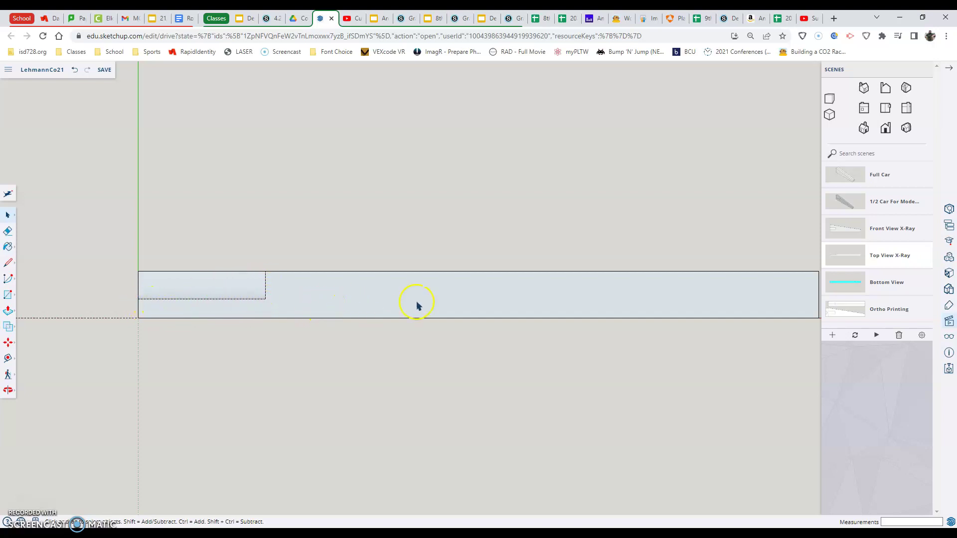
Switch to the Bottom View scene and zoom in on the blank's cyan underside
left_click(856, 287)
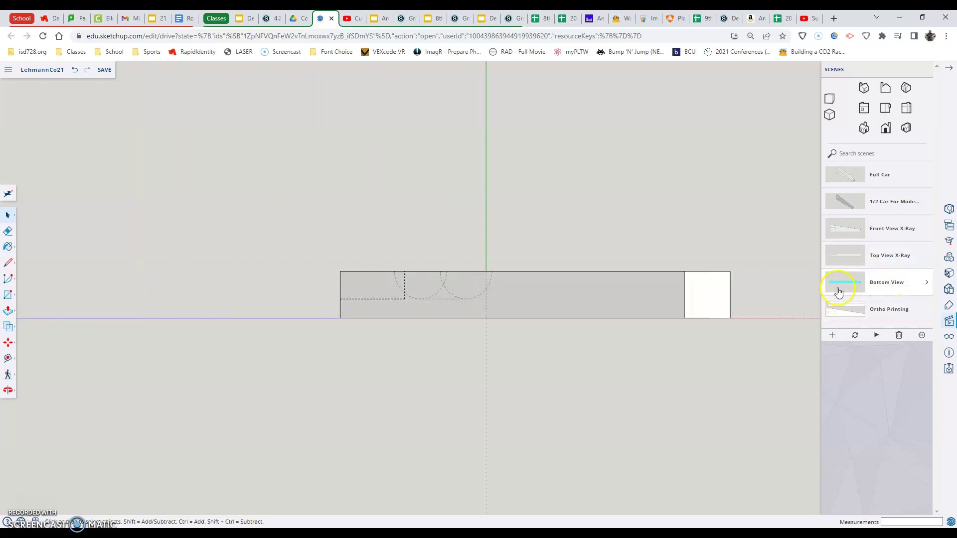
scroll(706, 302, "down", 2)
scroll(781, 304, "up", 1)
scroll(781, 303, "up", 1)
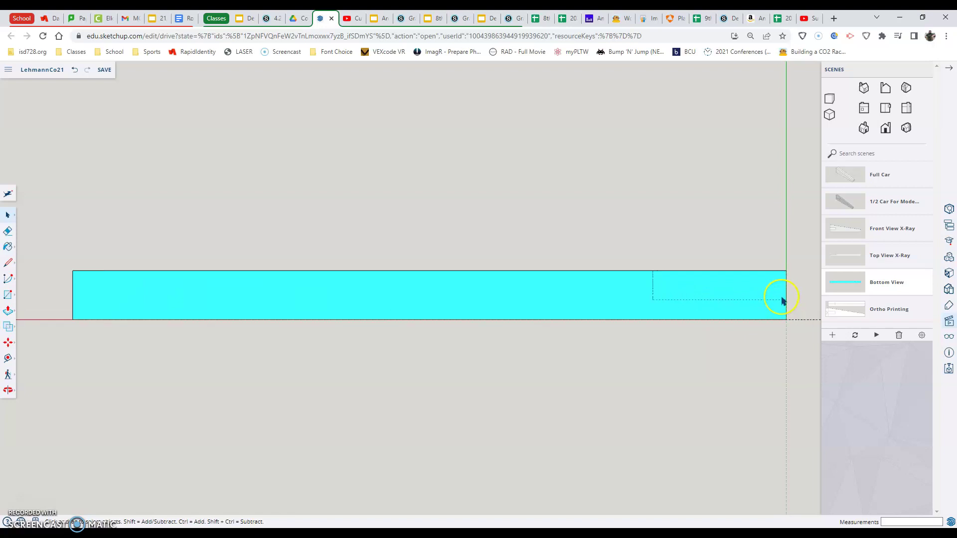
scroll(781, 300, "up", 1)
scroll(781, 300, "down", 1)
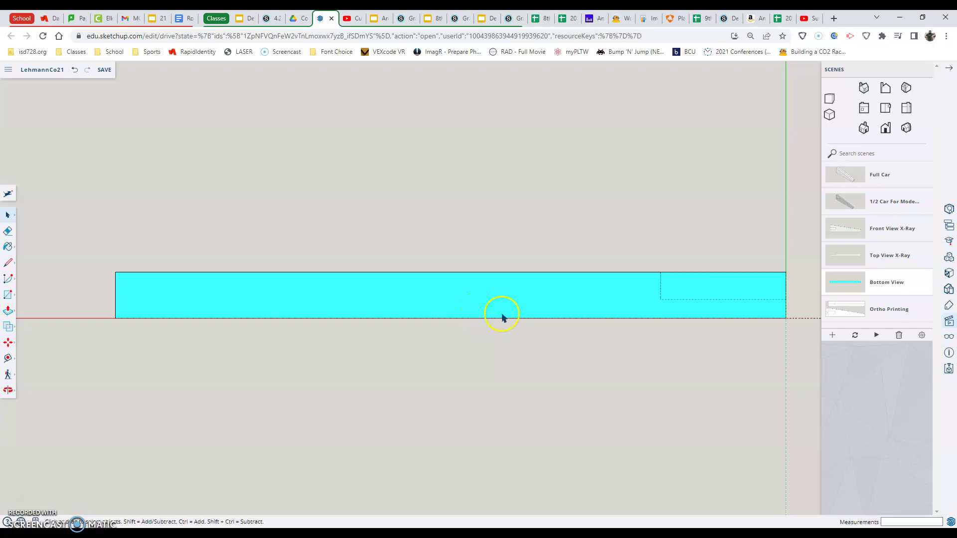
Switch to the Ortho Printing scene, zoomed until the top and side outlines fill the view
left_click(851, 312)
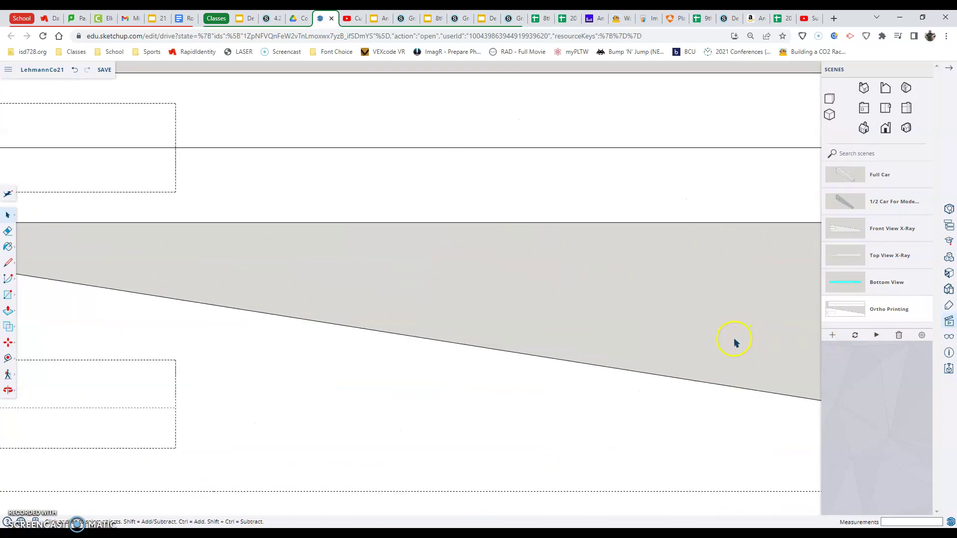
scroll(734, 343, "down", 6)
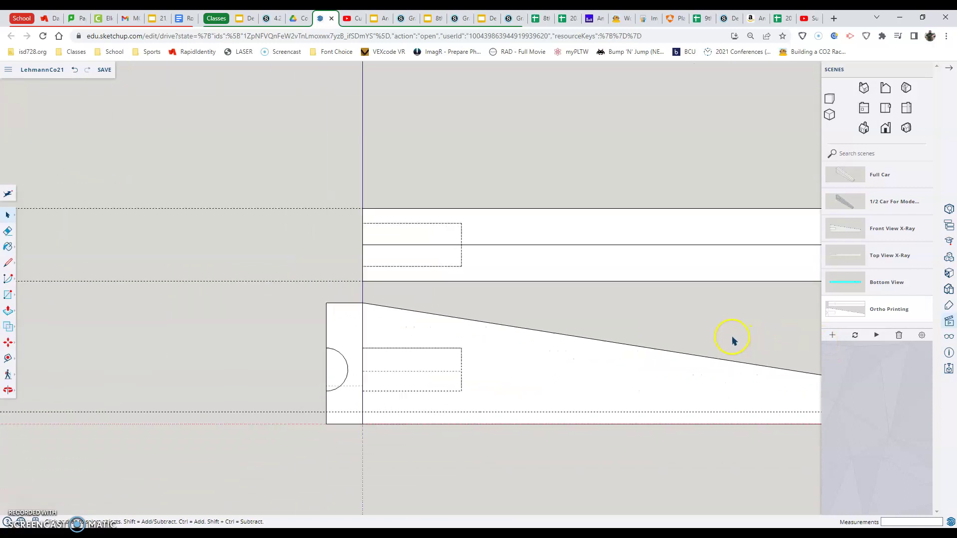
scroll(805, 342, "down", 1)
scroll(807, 346, "up", 2)
scroll(808, 347, "down", 2)
scroll(809, 344, "down", 2)
scroll(816, 339, "up", 4)
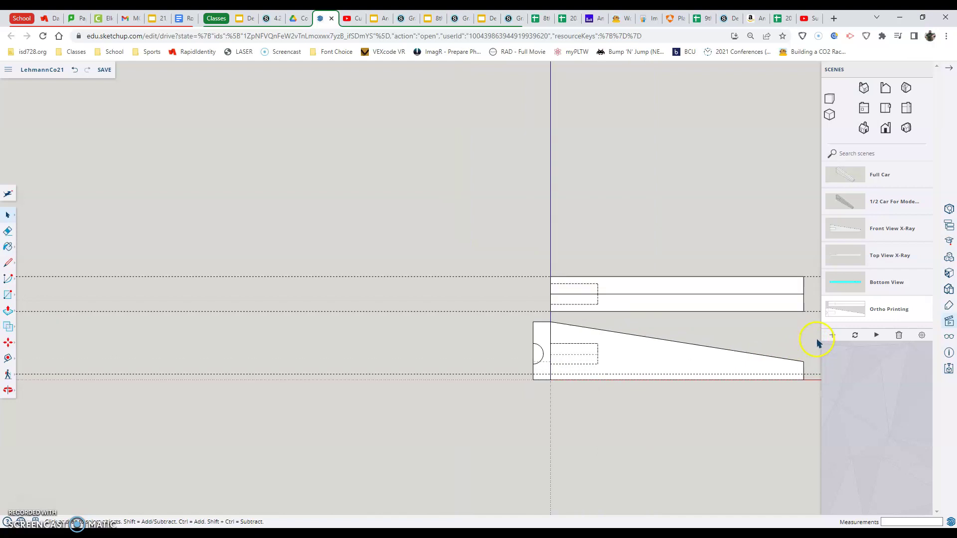
scroll(816, 336, "up", 3)
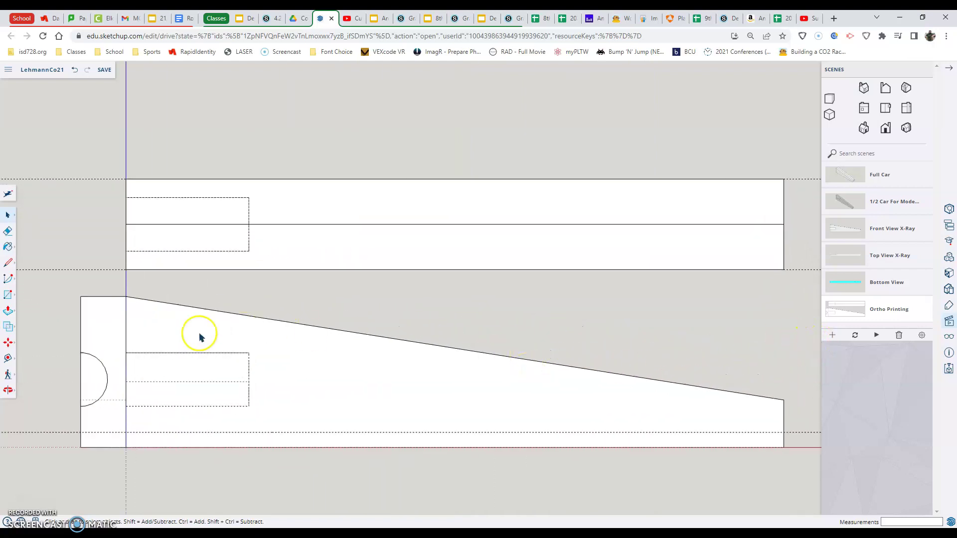